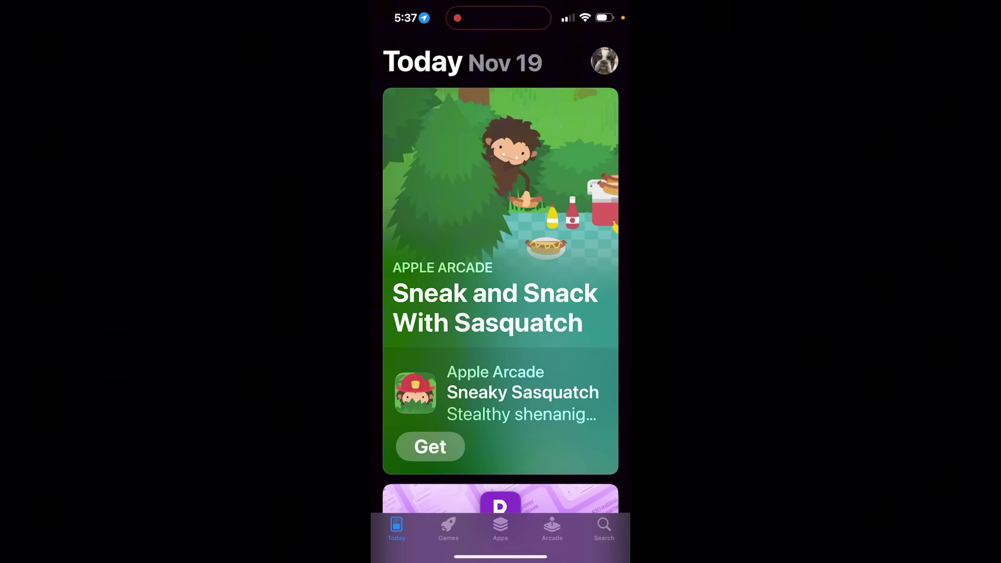
Search the App Store for 'reccloud' to find RecCloud - AI Speech to Text
click(604, 528)
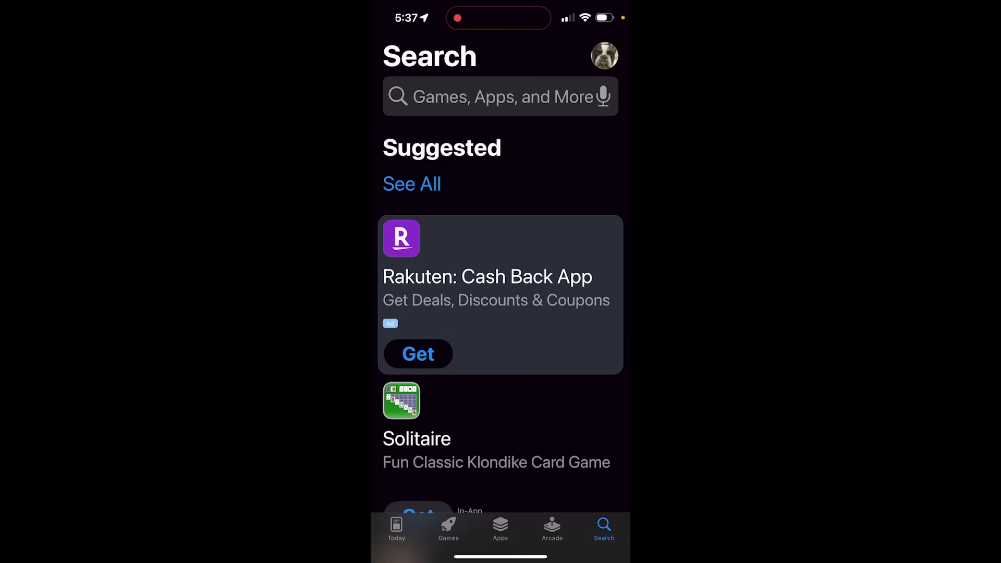
click(501, 96)
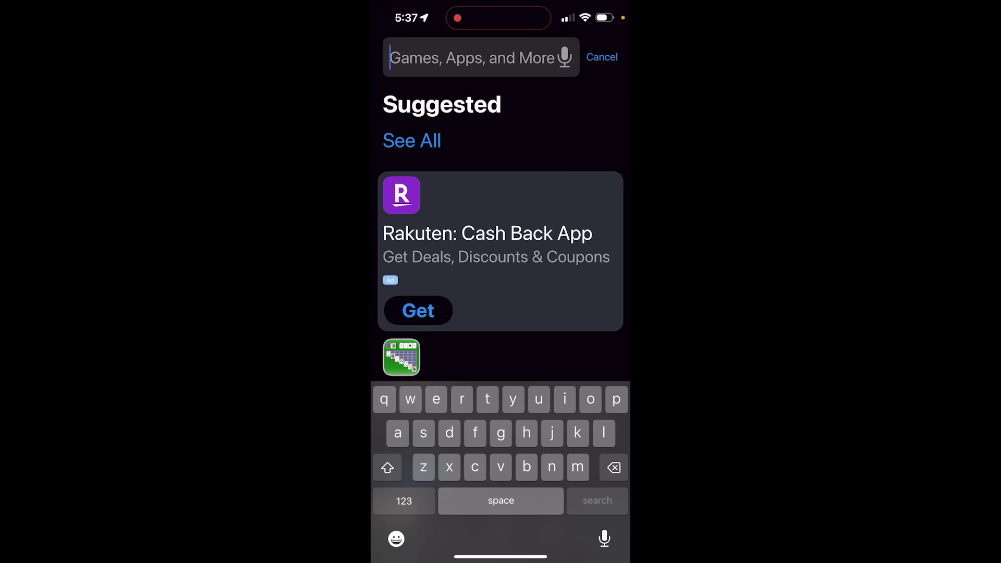
text(recc)
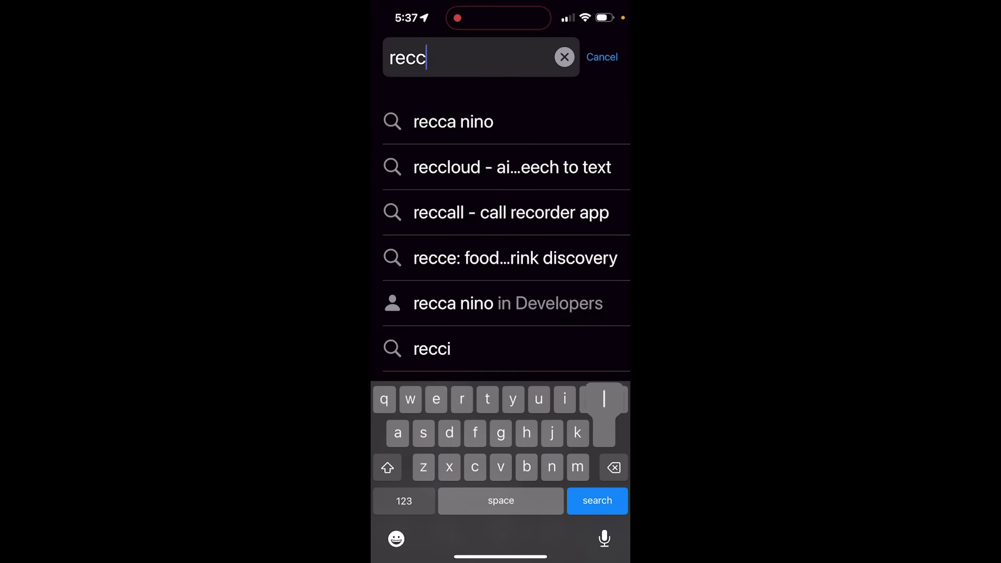
text(loud)
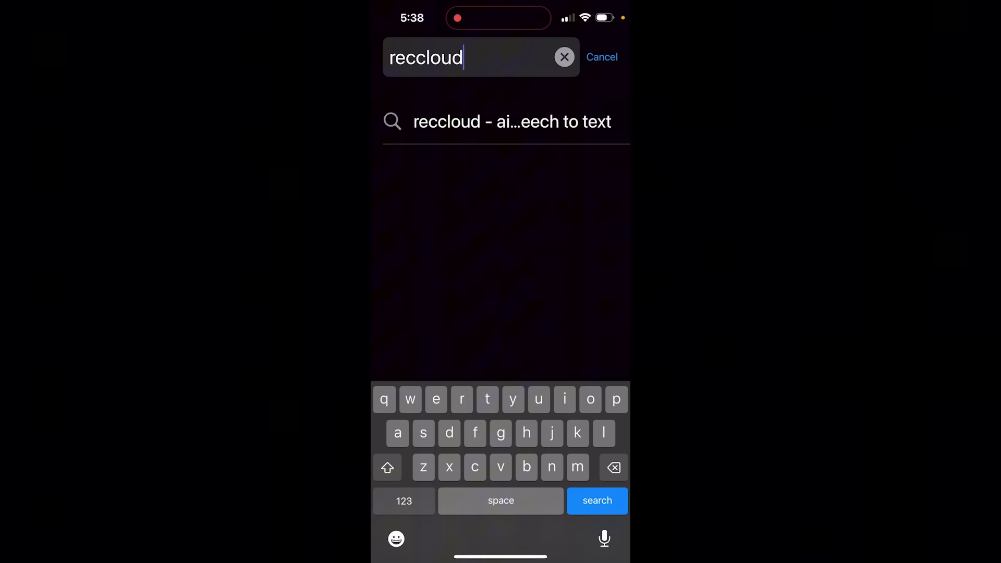
key(Return)
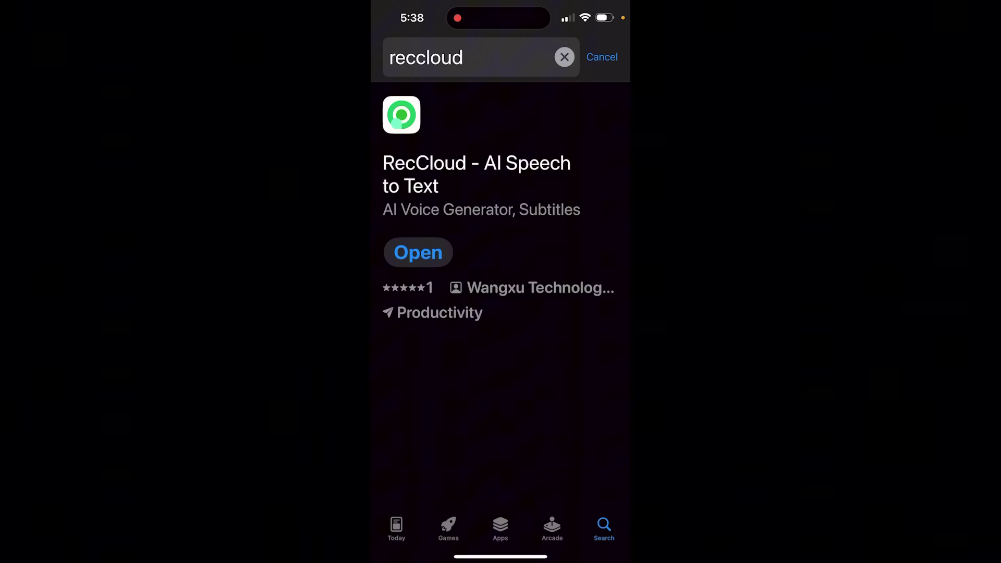
Open the installed RecCloud app from the search result
click(418, 252)
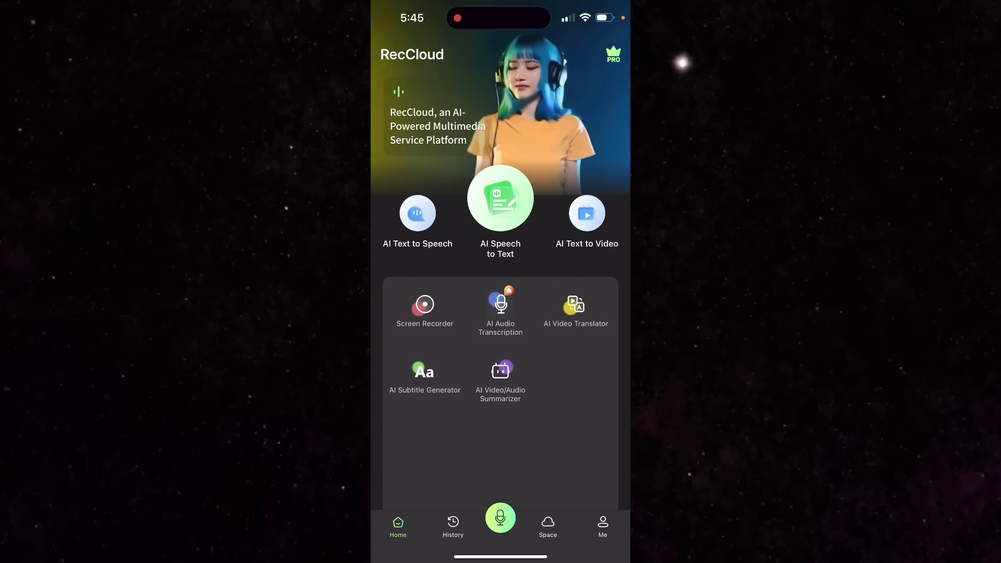
Open the AI Speech to Text feature from the RecCloud home screen
click(501, 198)
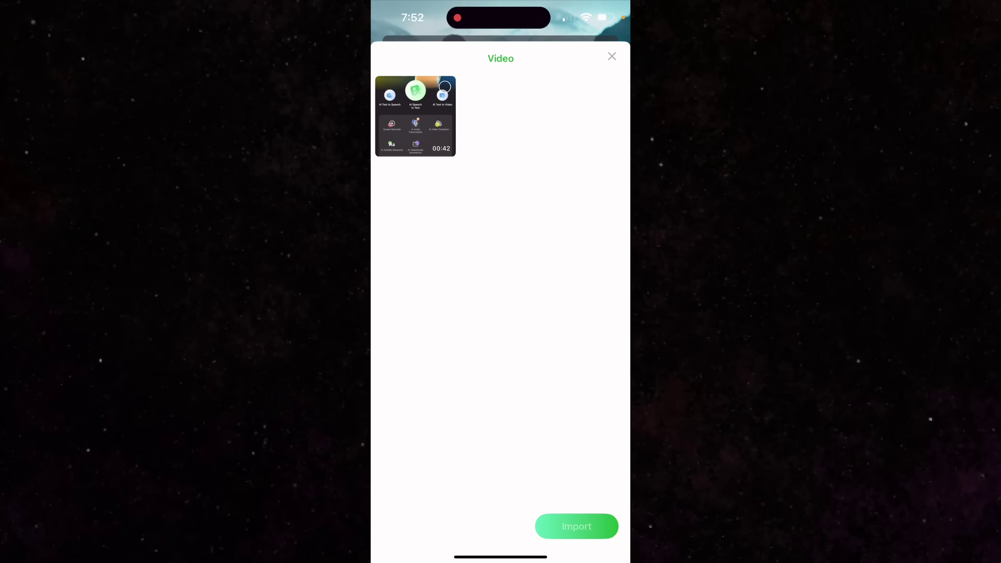
Select the 00:42 video in the picker and import it for subtitling
click(445, 87)
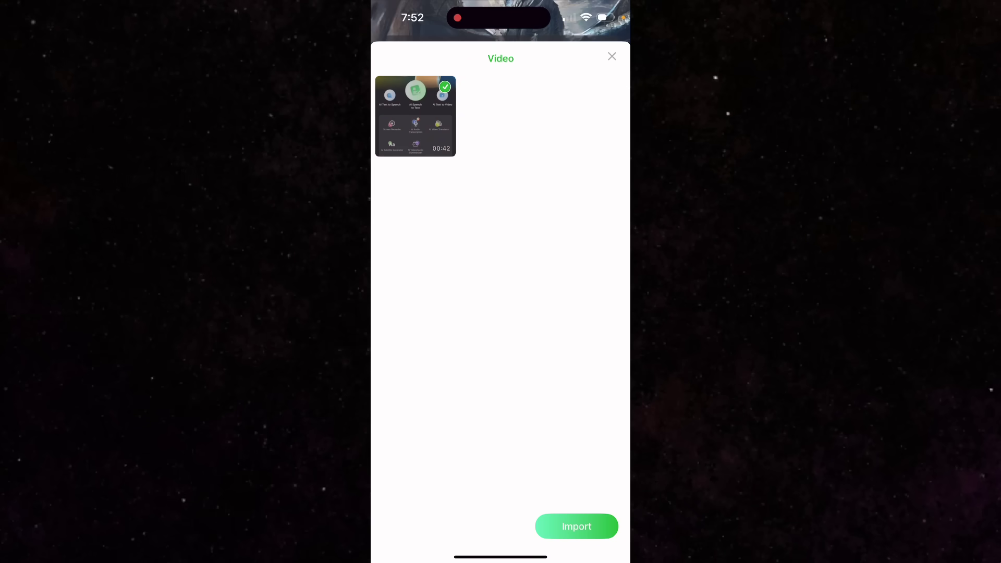
click(577, 526)
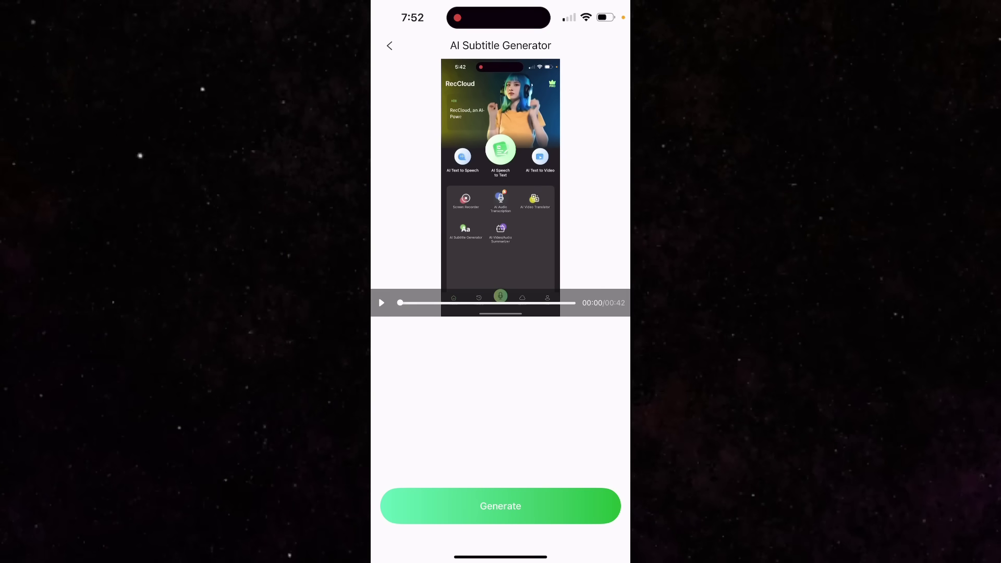
Generate subtitles for the clip with the Source language selected
click(594, 507)
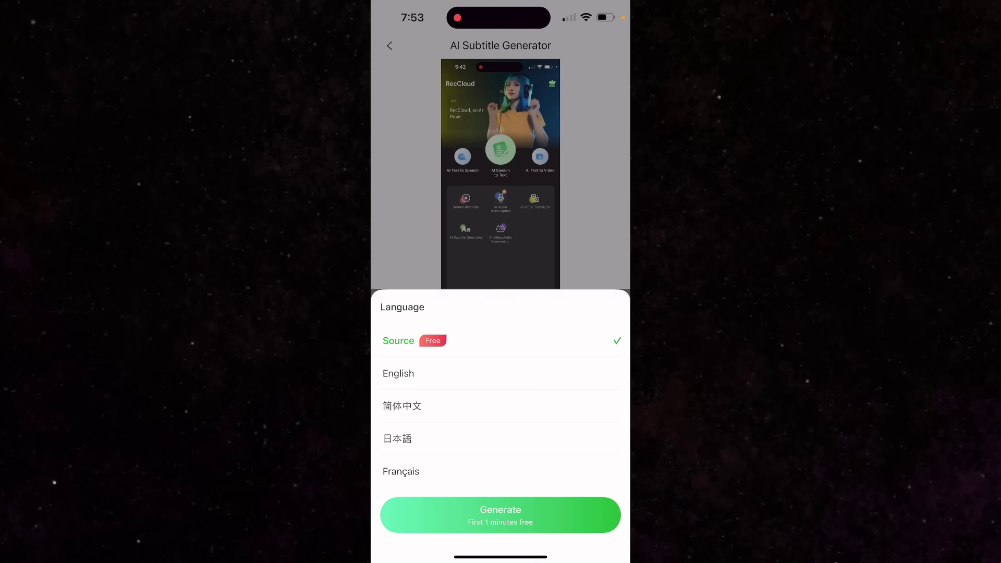
click(500, 515)
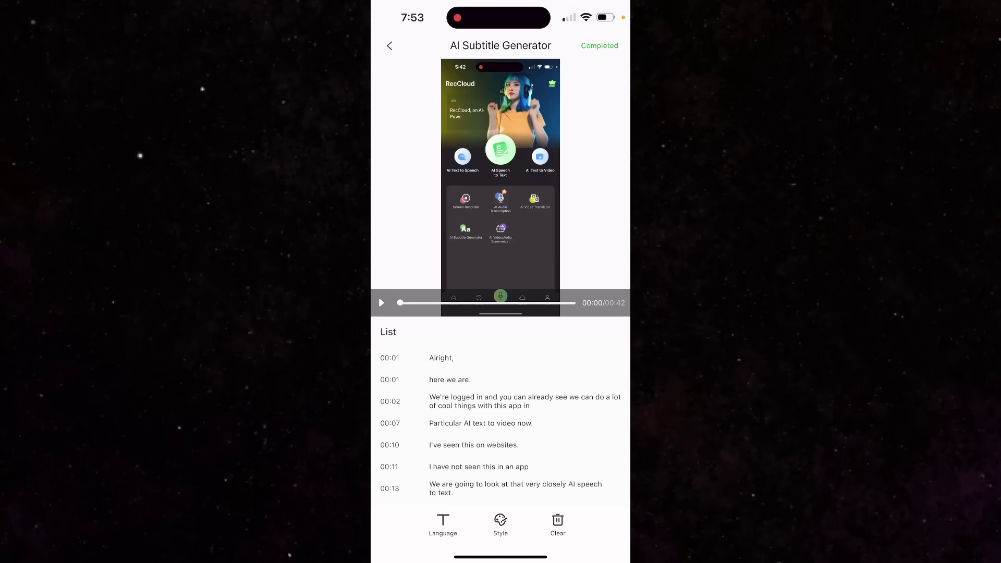
Scroll through the subtitle entries running from 00:01 to 00:24
scroll(500, 422, down, 2)
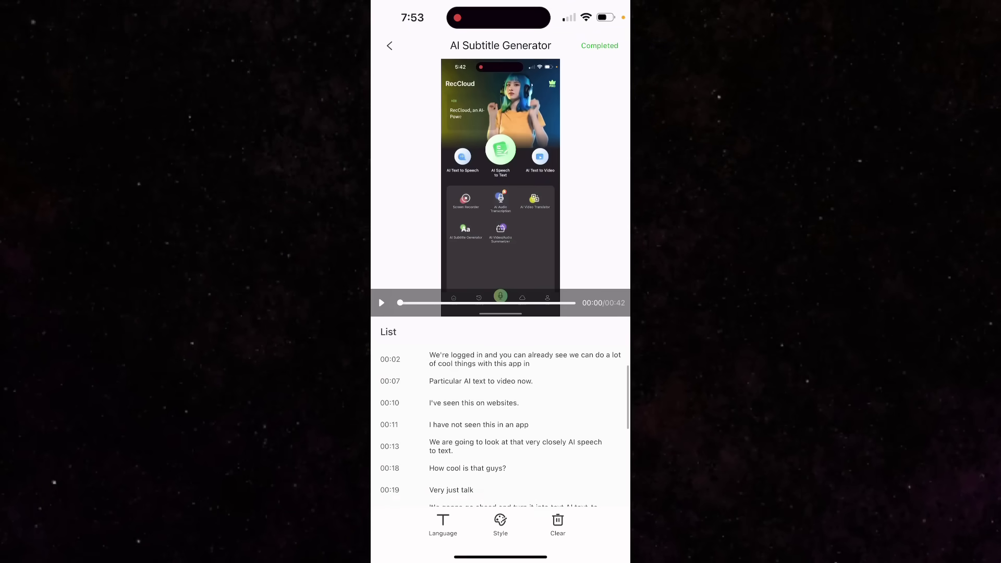
scroll(500, 422, up, 2)
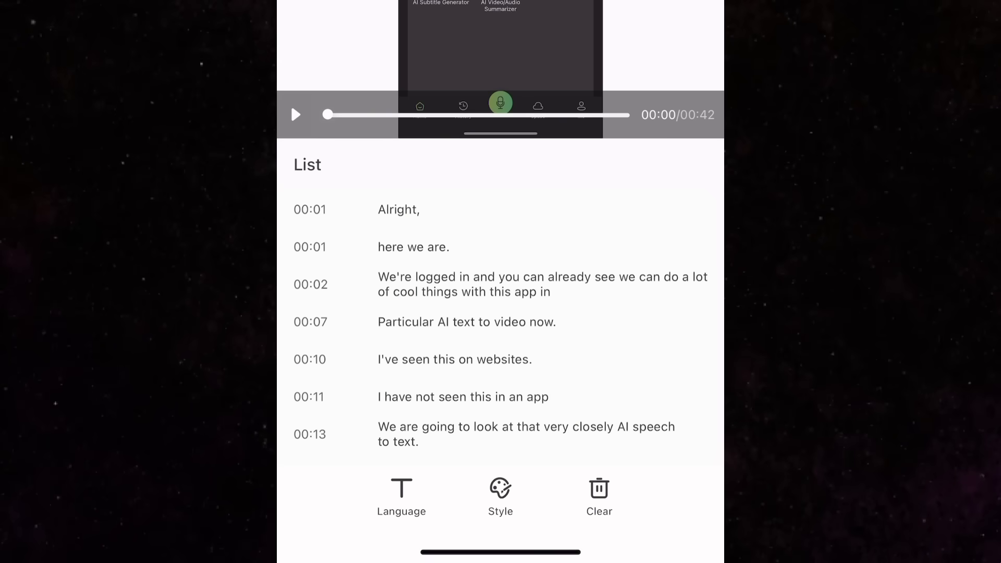
scroll(500, 323, down, 2)
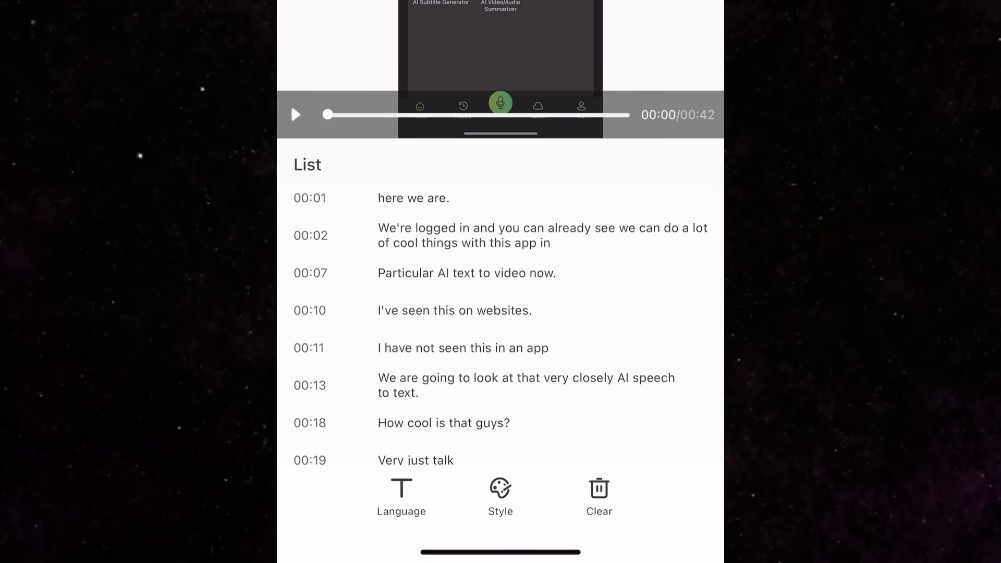
scroll(500, 323, down, 3)
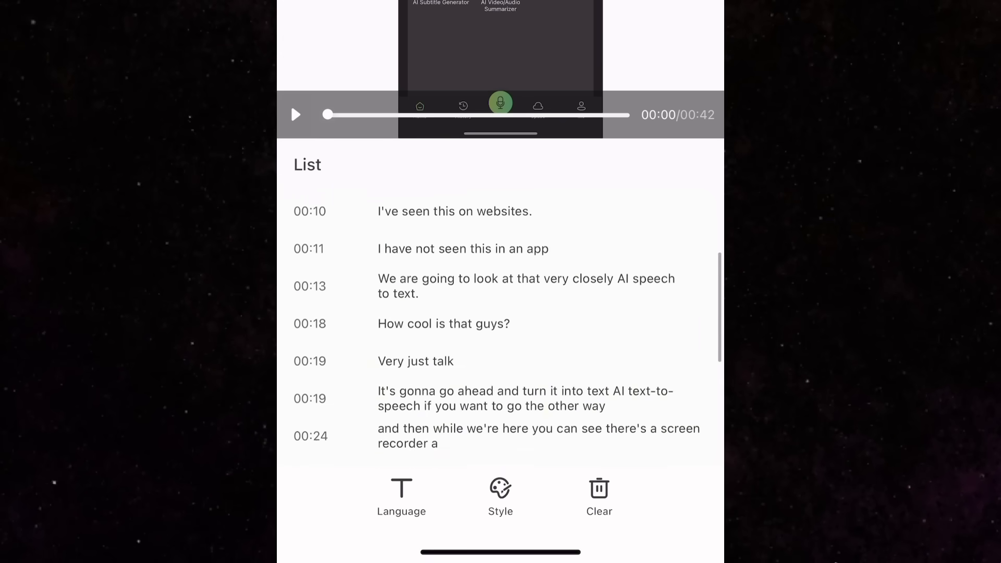
scroll(500, 324, up, 5)
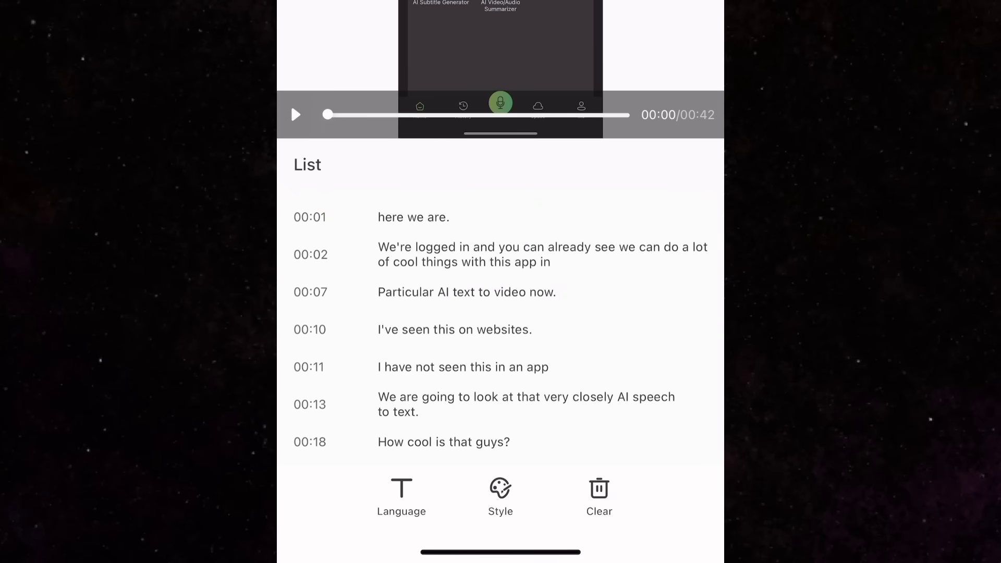
Open the Style panel showing font, color, size, background, opacity and alignment options
click(500, 493)
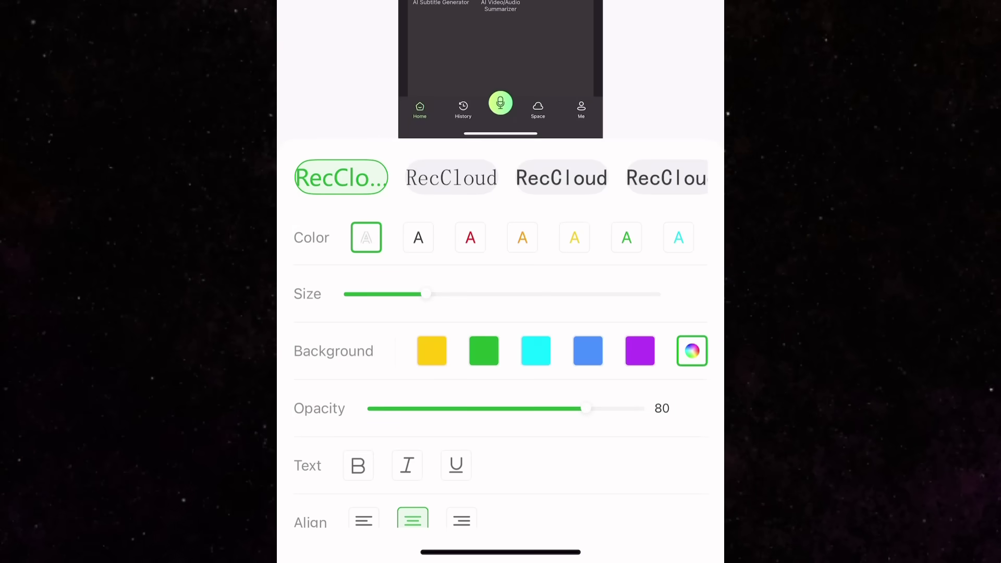